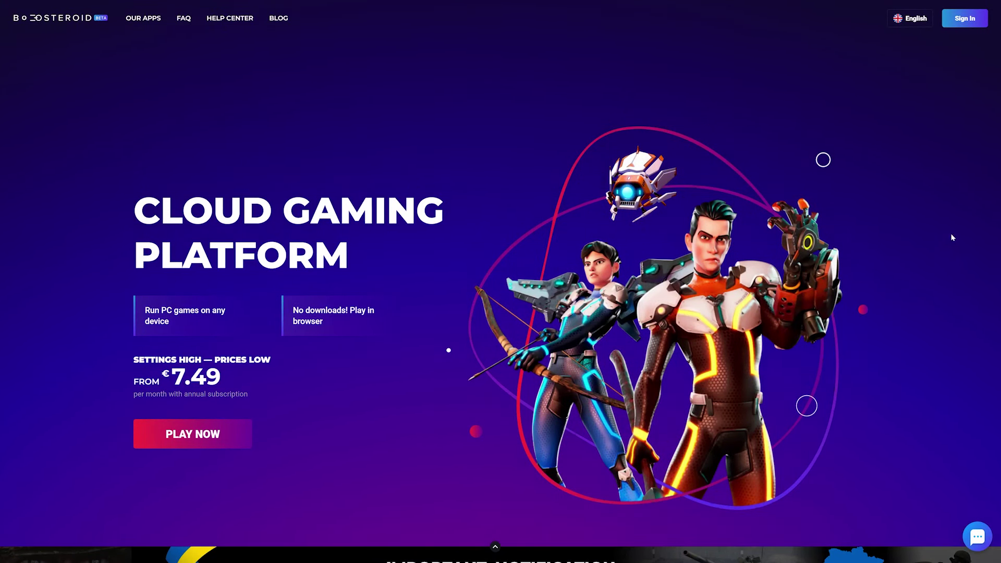
# - Scroll the homepage past the devices sections to Our Partners and the footer, then go to the login page
pyautogui.scroll(-10, 501, 282)
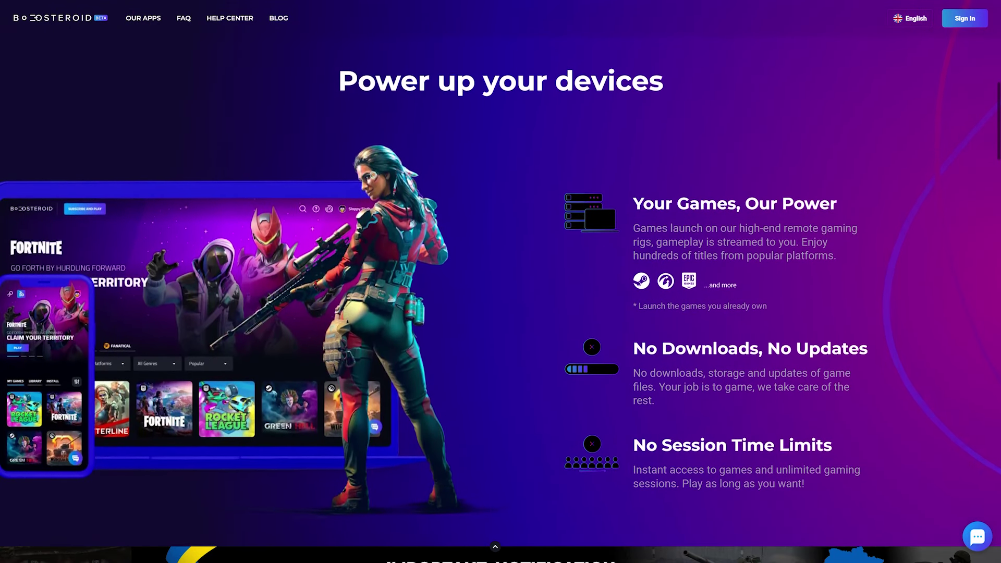
pyautogui.scroll(-2, 501, 282)
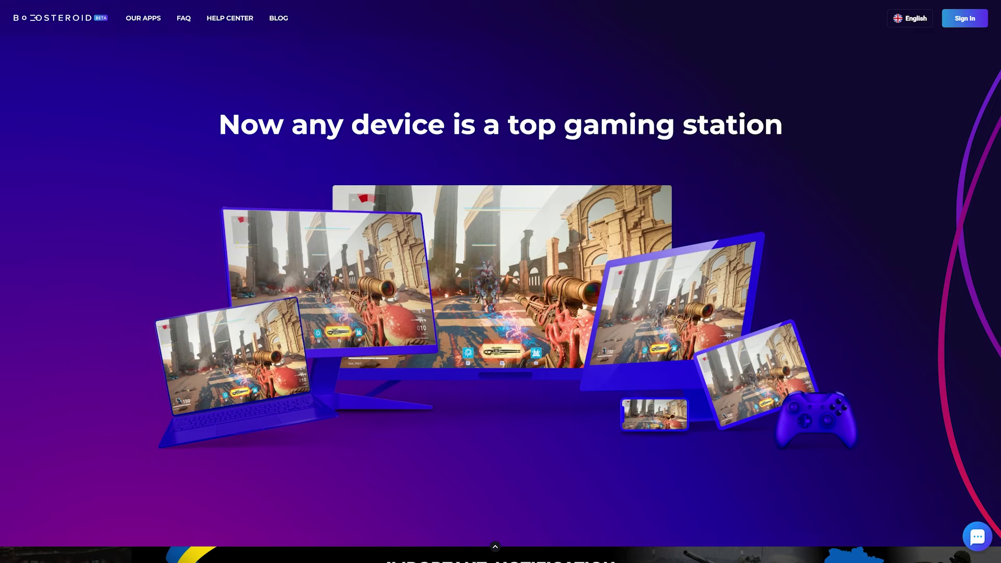
pyautogui.scroll(-2, 501, 282)
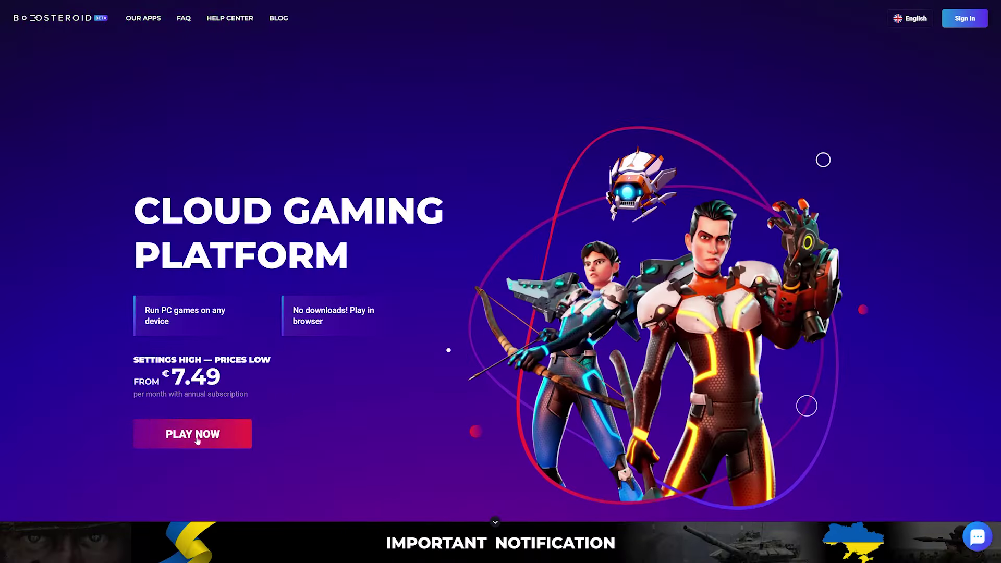
pyautogui.click(196, 441)
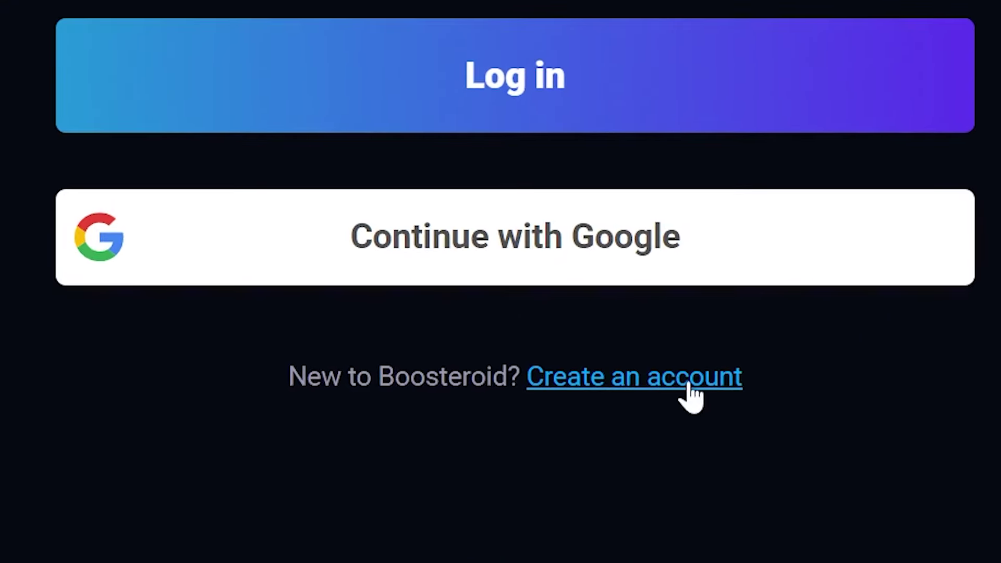
# - Open the new-account registration form and begin entering the sign-up e-mail address
pyautogui.click(203, 392)
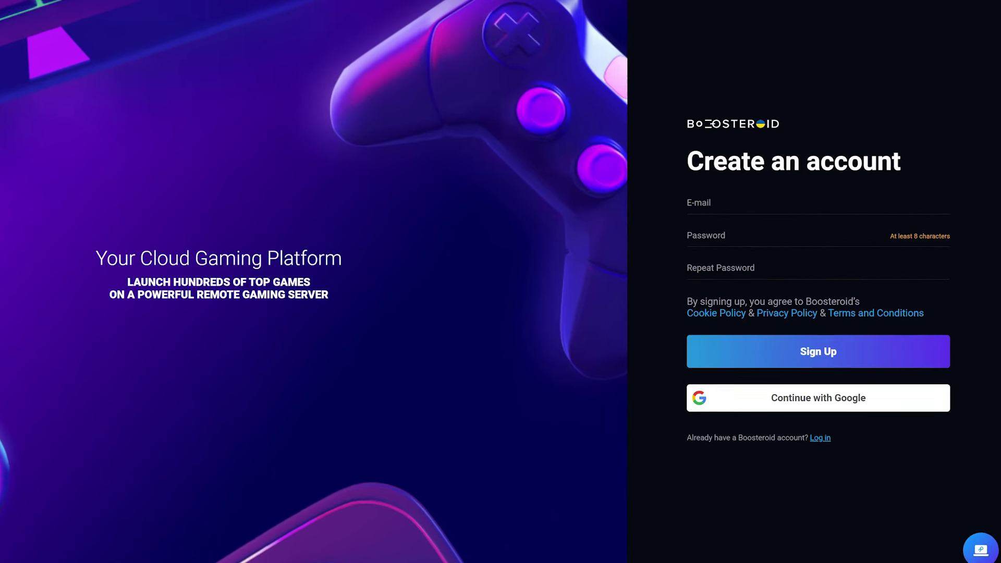
pyautogui.click(783, 215)
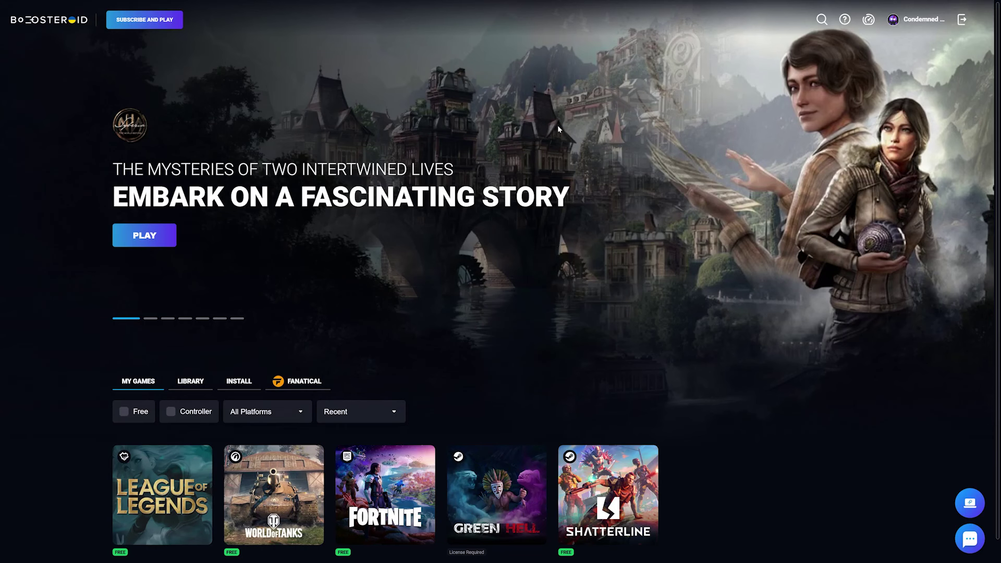
pyautogui.scroll(-1, 785, 288)
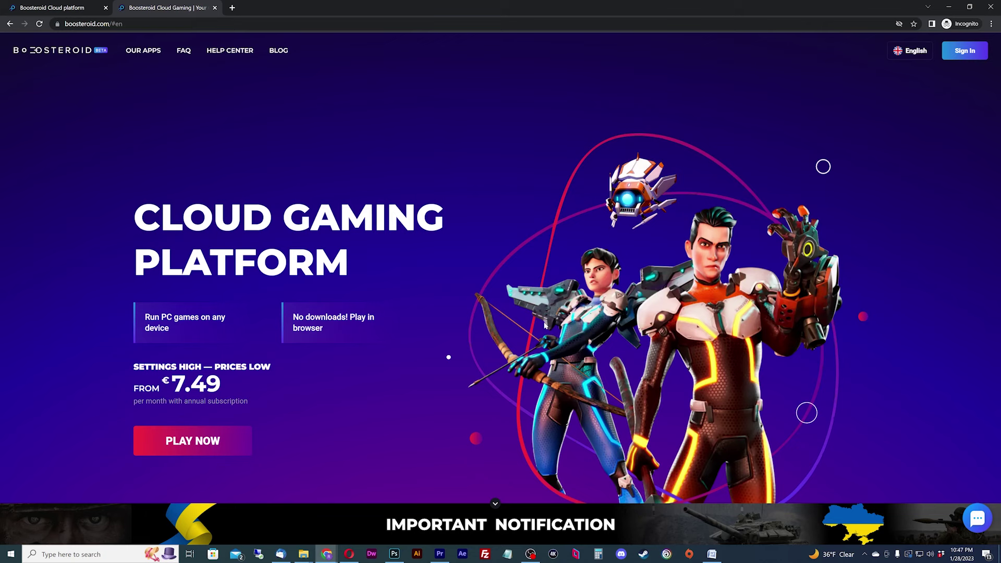
# - Go to the OUR APPS downloads page and close the Cloud platform tab
pyautogui.click(143, 51)
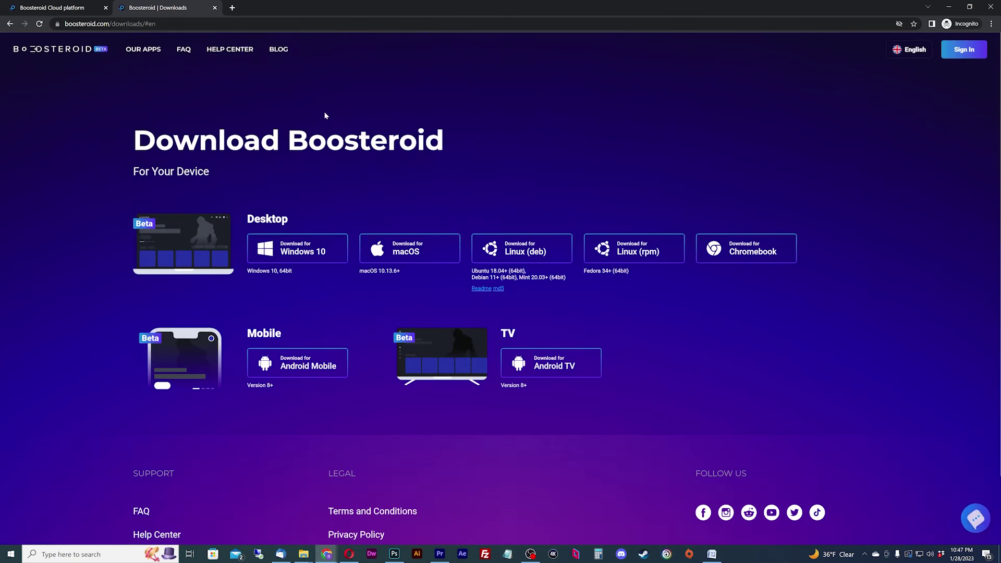
pyautogui.click(106, 7)
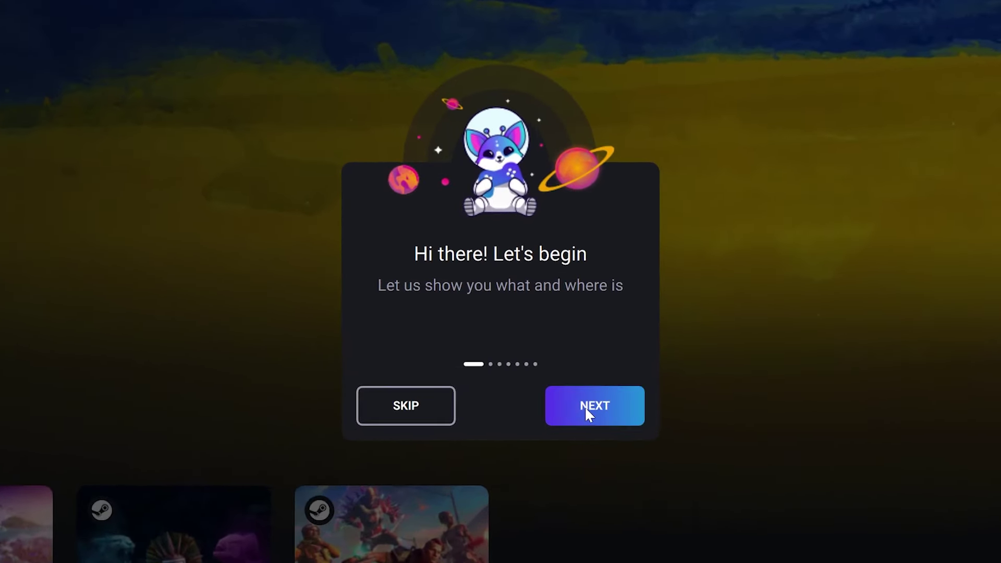
# - Advance the welcome tour to the favourite games step and add Cyberpunk to My Games
pyautogui.click(554, 357)
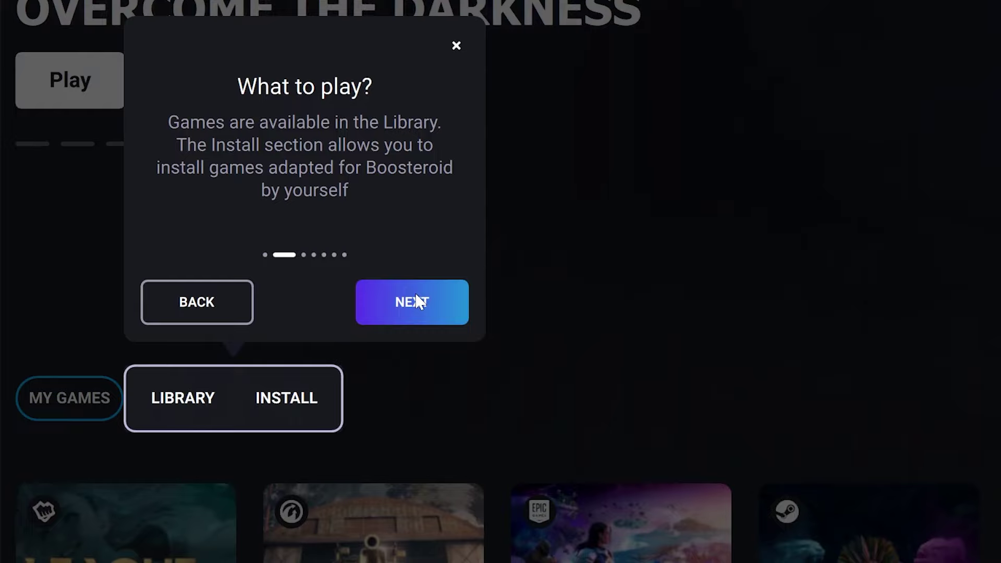
pyautogui.click(418, 301)
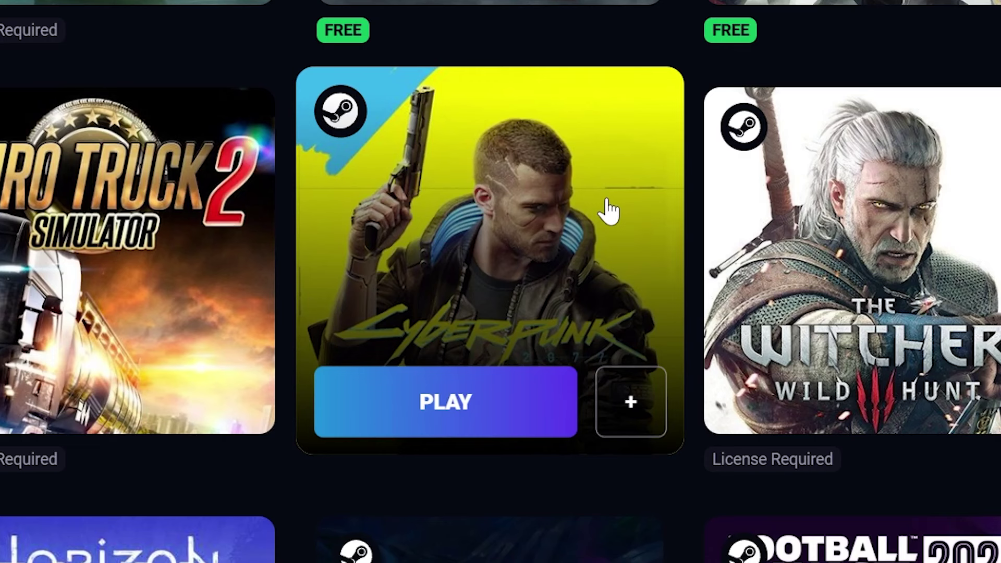
pyautogui.click(642, 420)
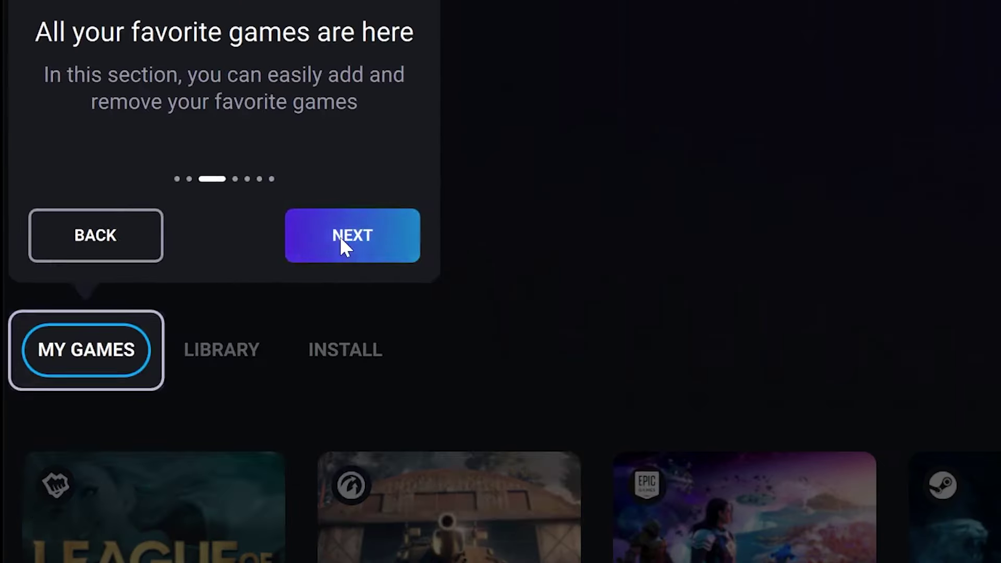
# - Continue the tour past game launchers and the connection test to the final Support step
pyautogui.click(340, 242)
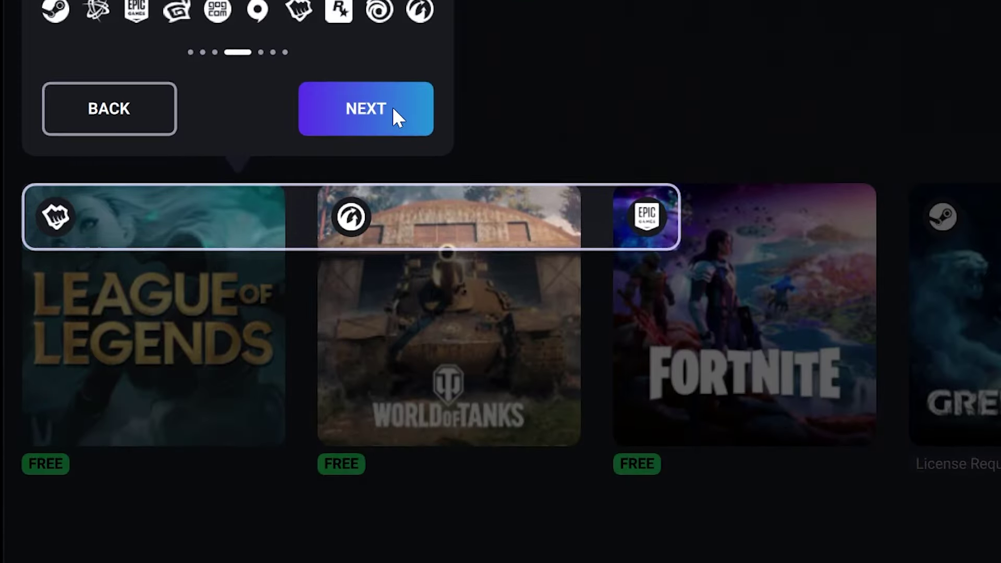
pyautogui.click(393, 108)
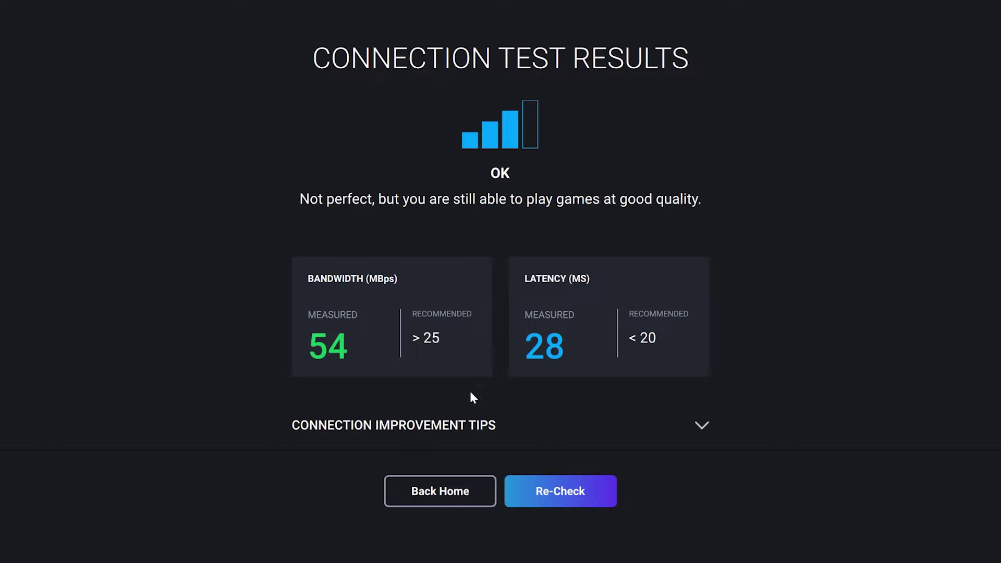
pyautogui.click(420, 495)
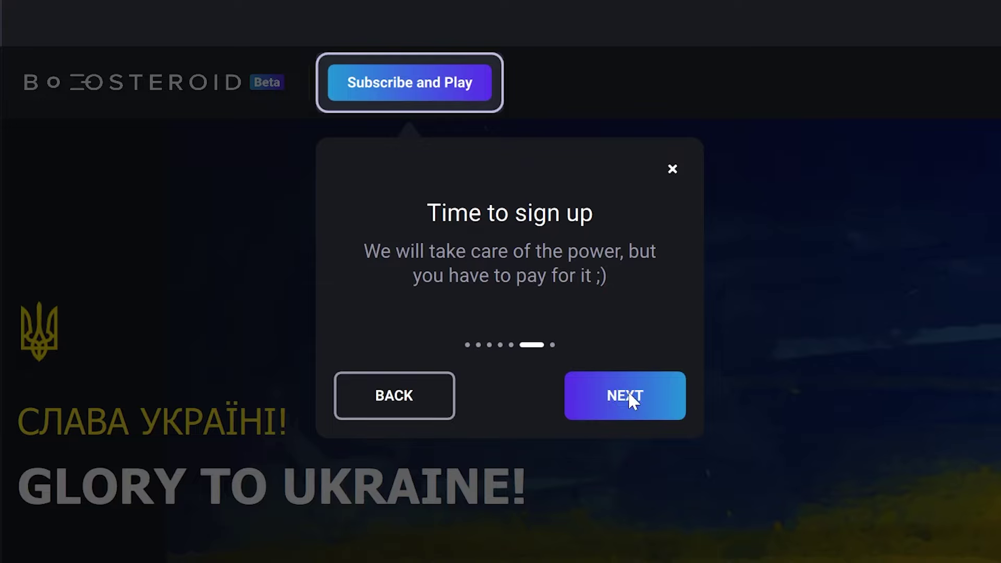
pyautogui.click(628, 390)
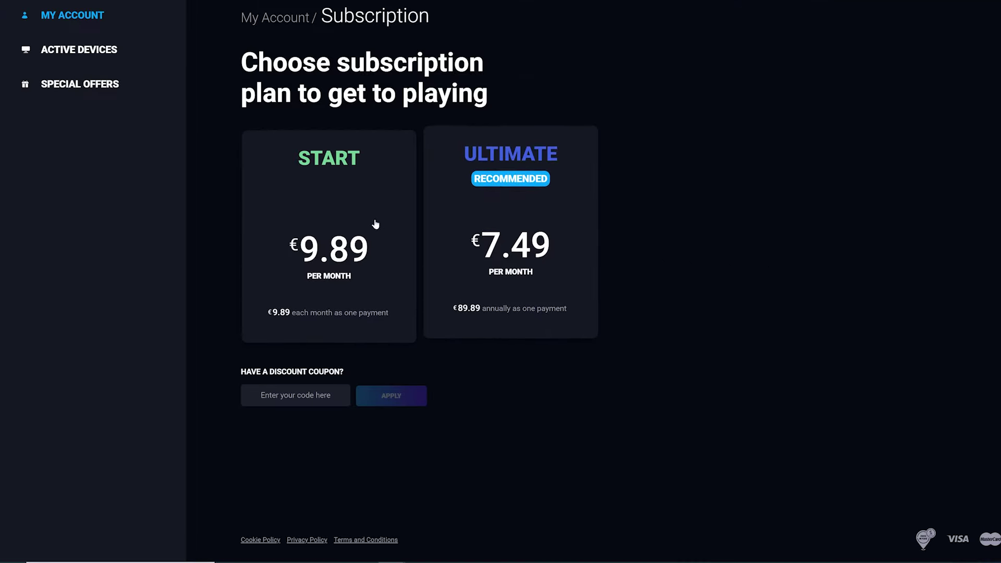
# - Choose the monthly Start plan at 9.89 EUR and accept the terms and privacy policy
pyautogui.click(380, 225)
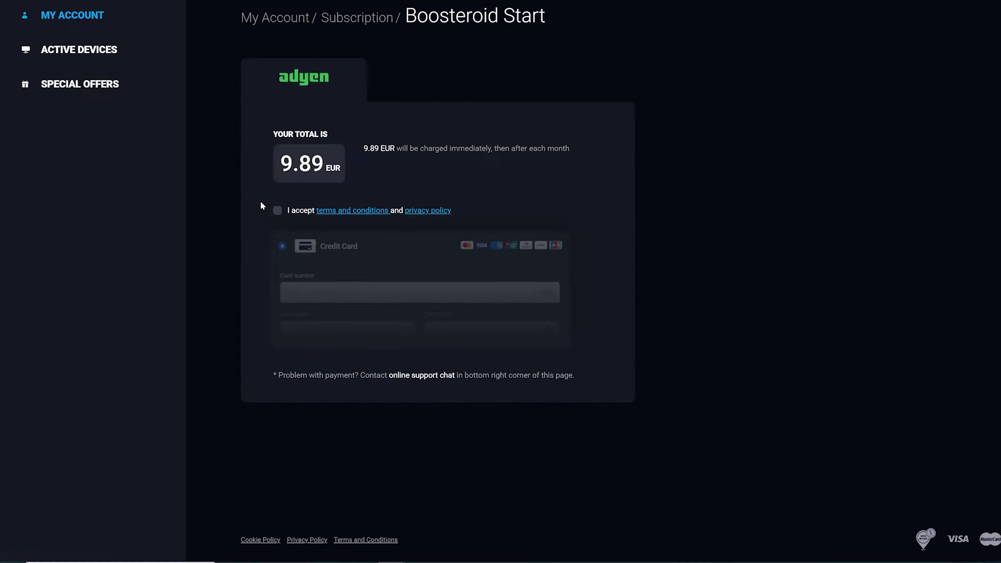
pyautogui.click(278, 211)
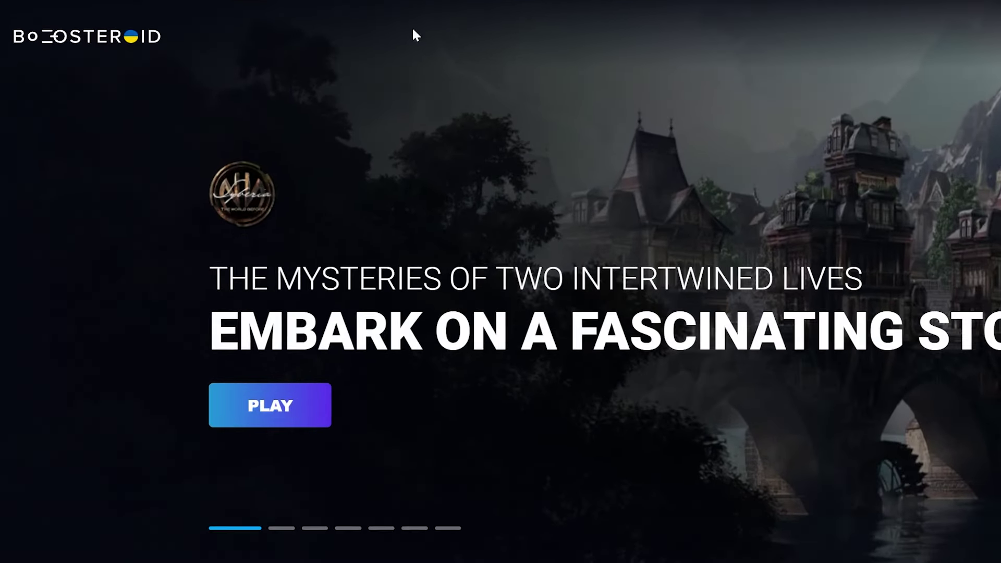
# - Send 'Are you a real person?' to the agent in the live support chat
pyautogui.scroll(-4, 438, 156)
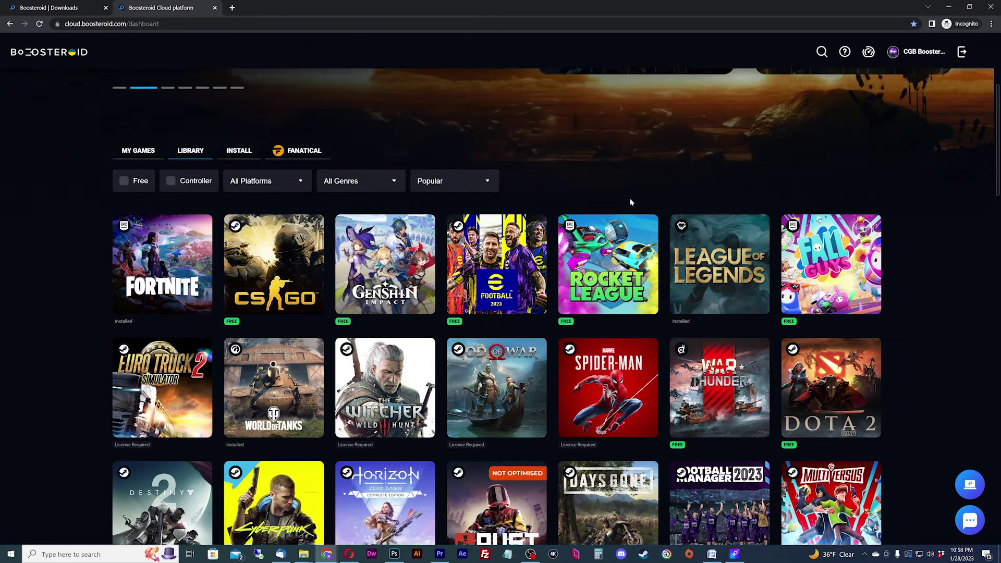
pyautogui.scroll(-1, 630, 202)
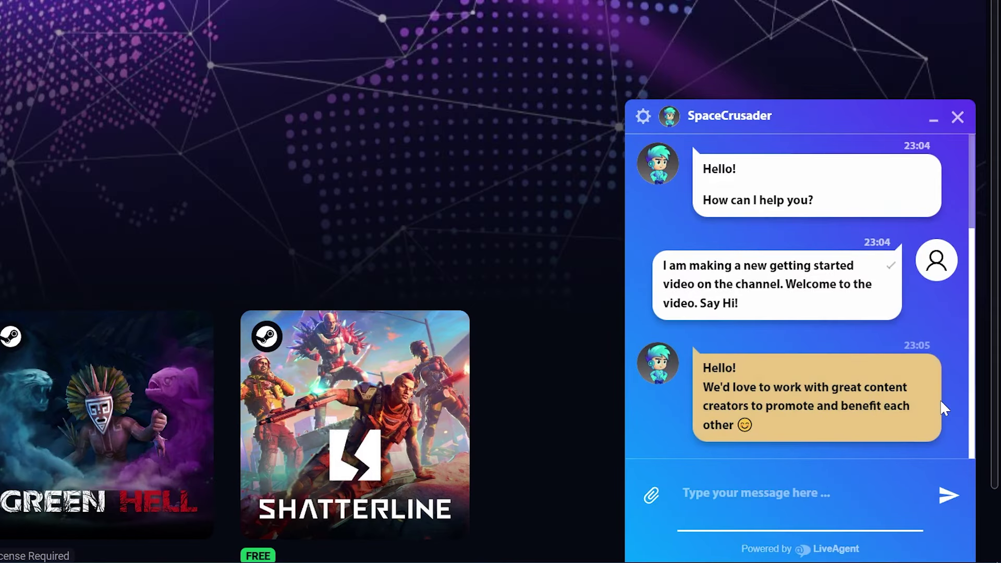
pyautogui.write('Are you a real person?')
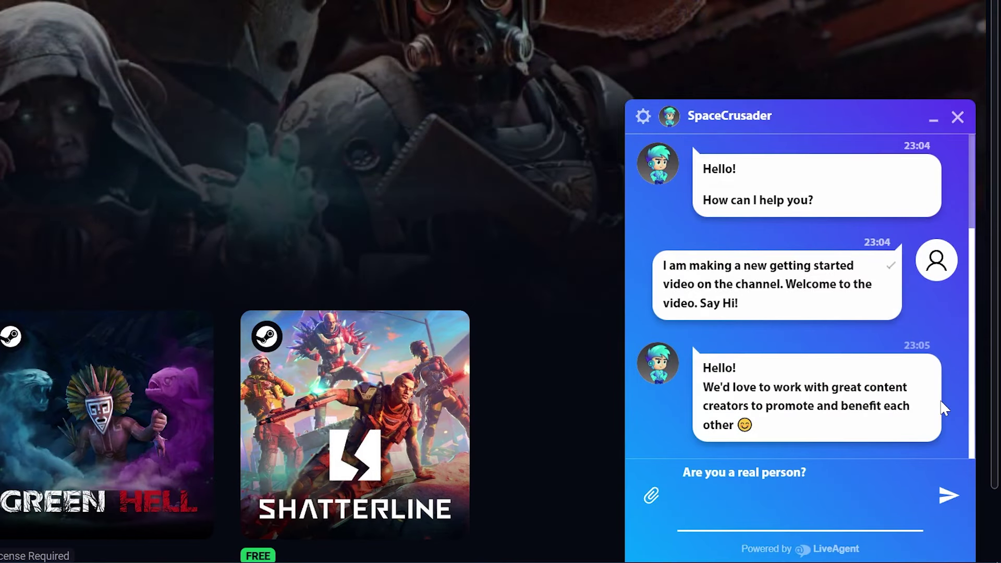
pyautogui.press('Return')
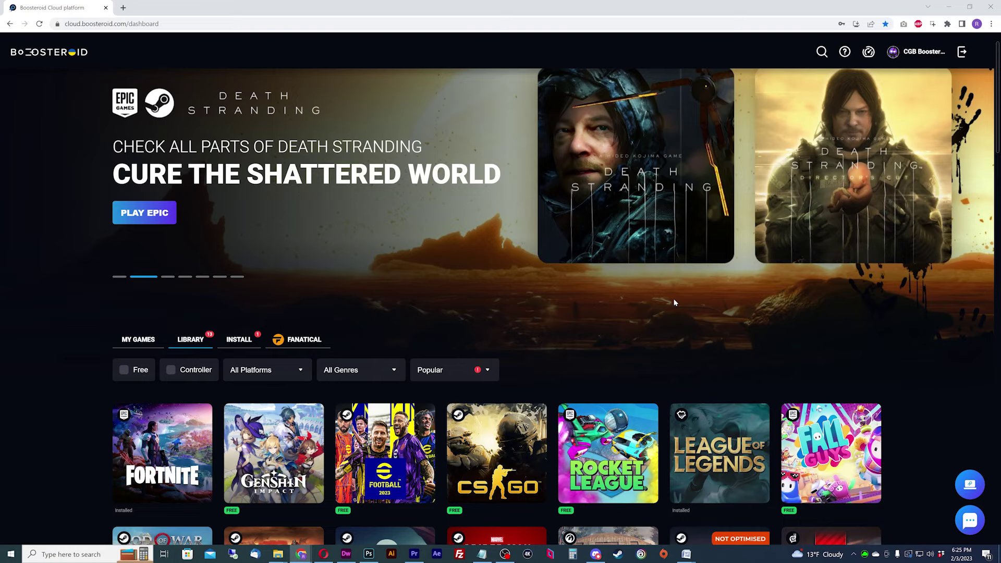
# - Change the game library sort order from New to Popular
pyautogui.scroll(-5, 675, 302)
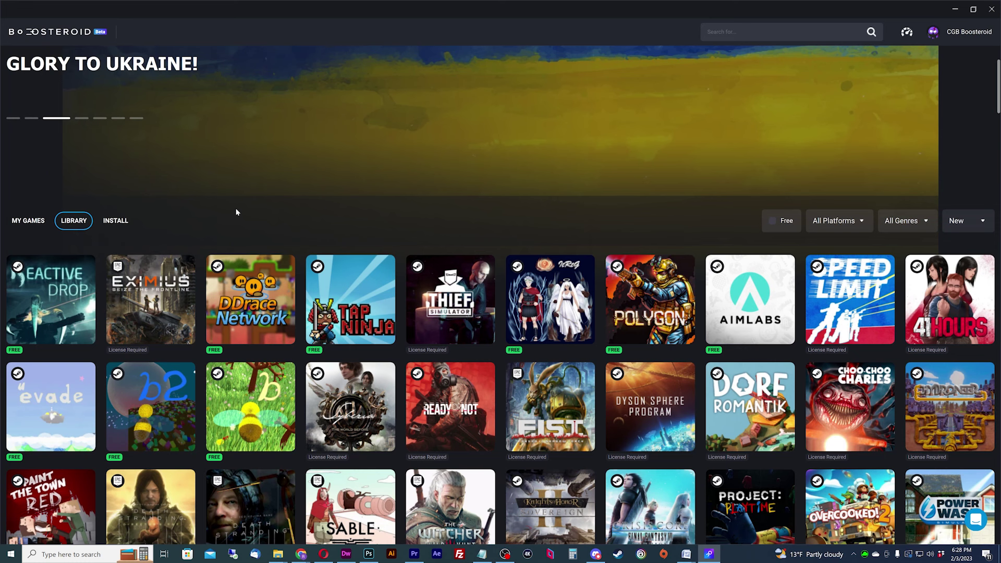
pyautogui.scroll(-8, 268, 204)
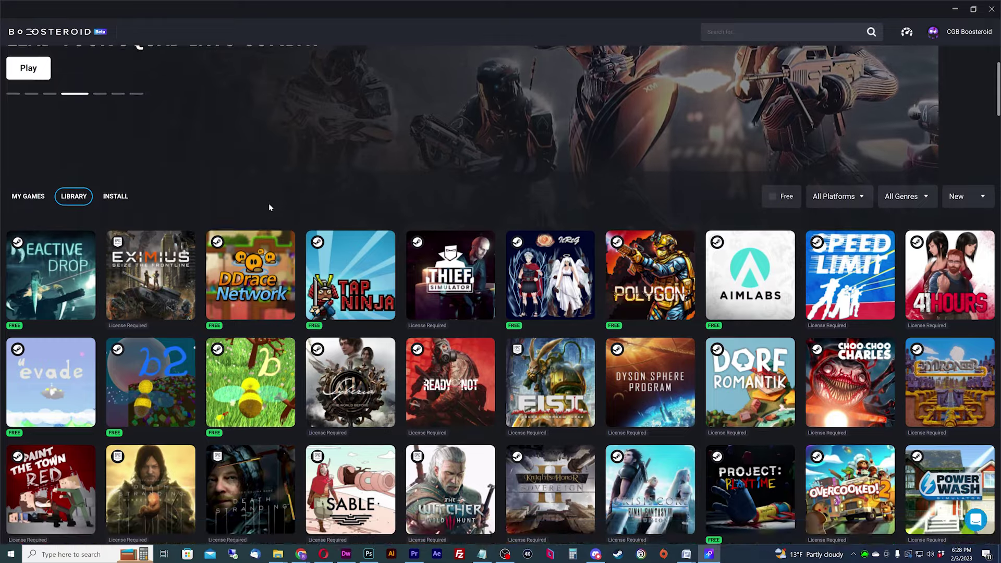
pyautogui.scroll(-8, 269, 208)
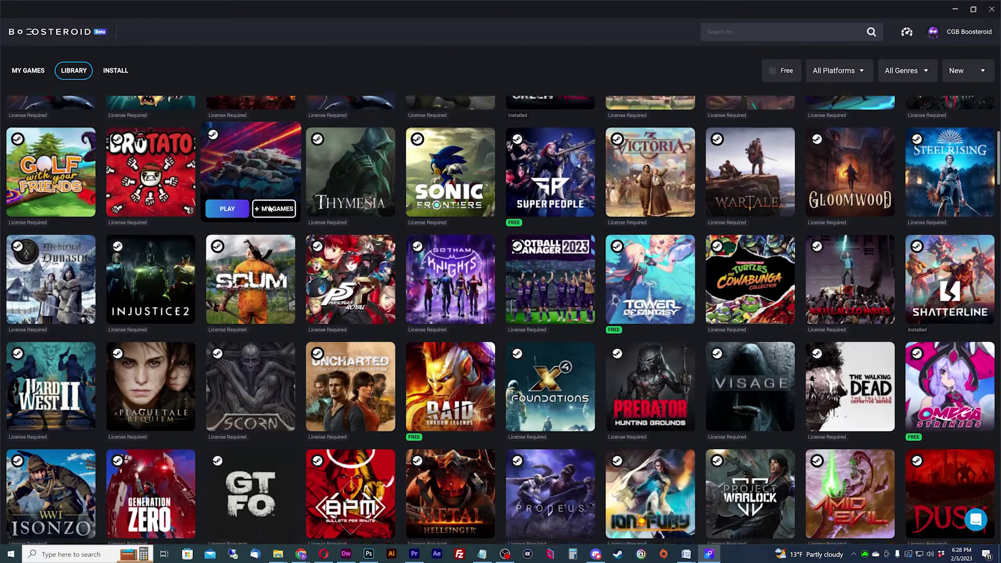
pyautogui.scroll(-2, 269, 207)
pyautogui.scroll(5, 270, 207)
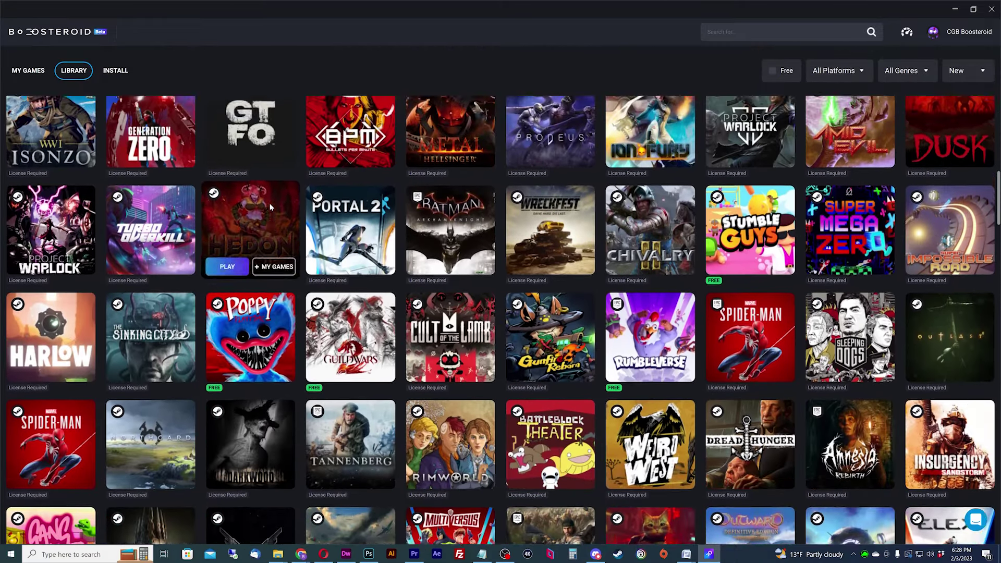
pyautogui.scroll(15, 270, 207)
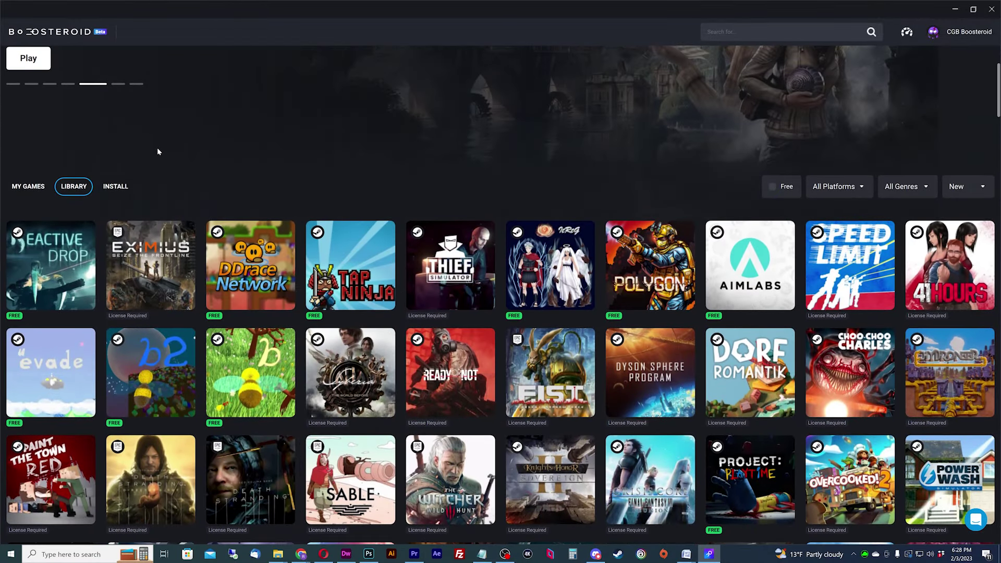
pyautogui.click(969, 186)
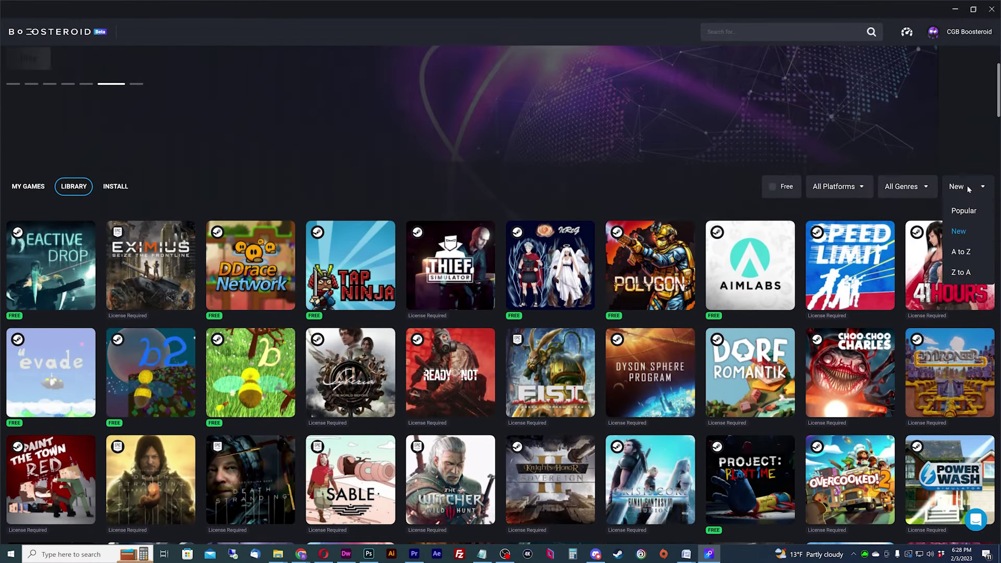
pyautogui.click(956, 212)
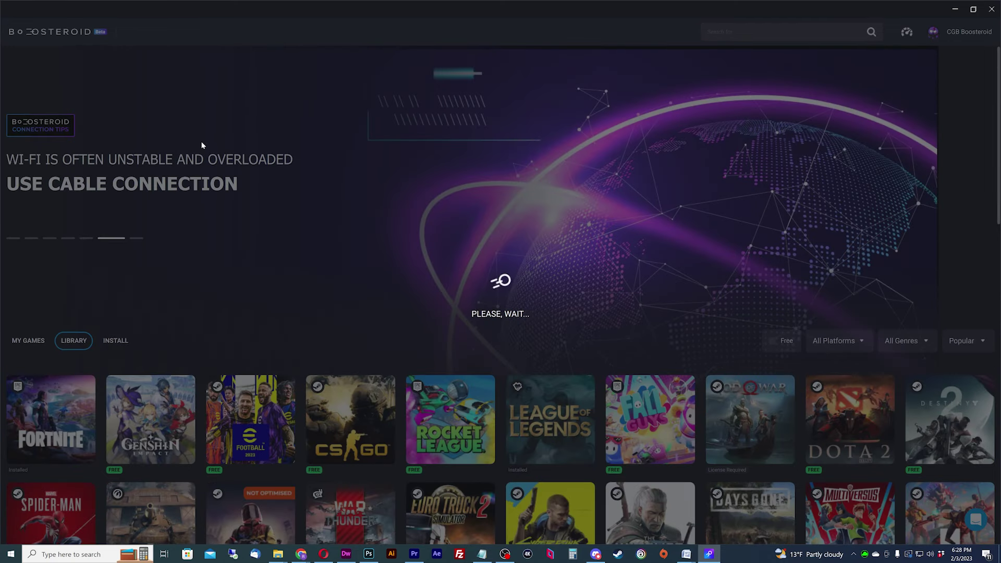
pyautogui.scroll(-4, 508, 217)
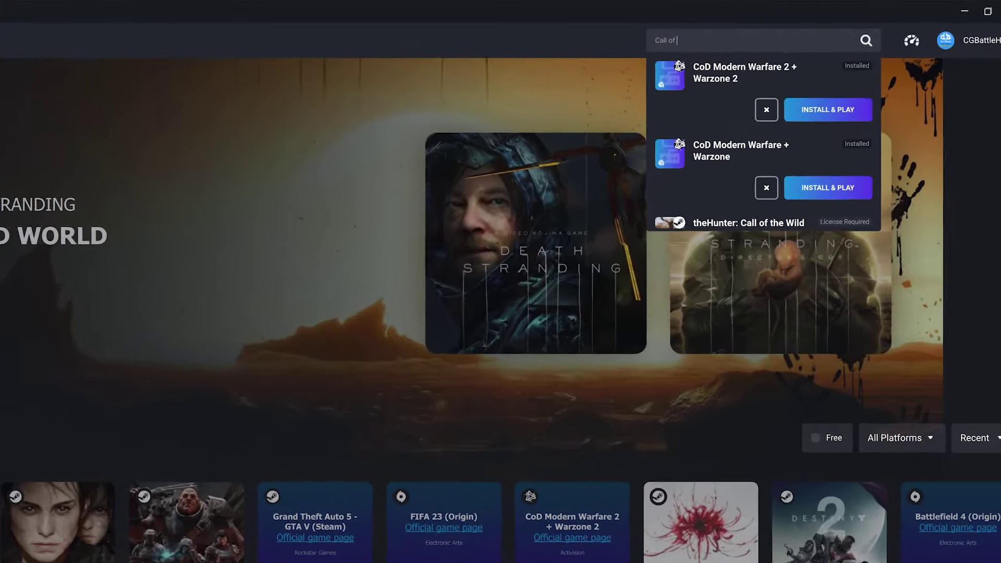
# - Search the catalogue for 'Call of Duty', add the Cyberpunk tile, and show MY GAMES
pyautogui.write('of')
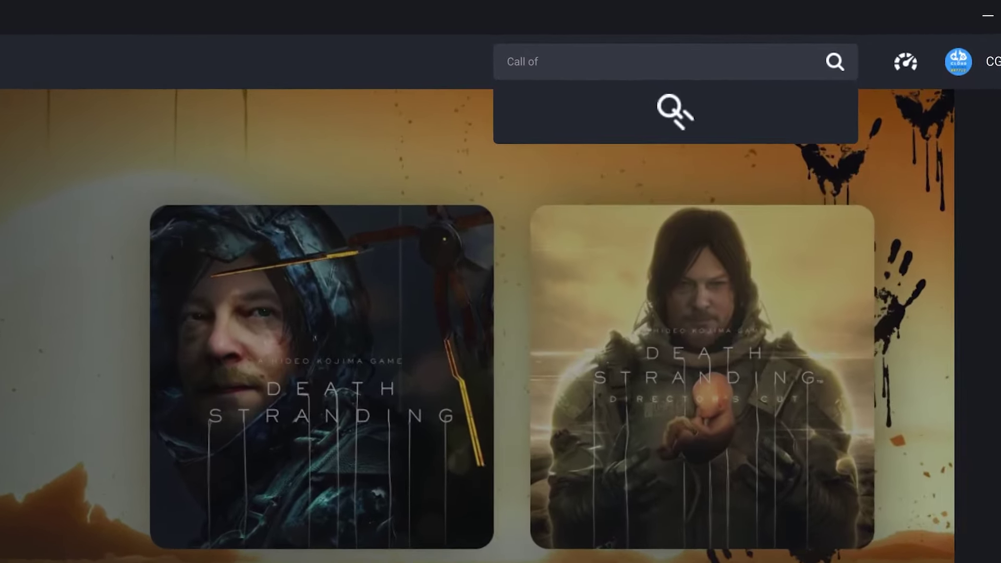
pyautogui.write(' Duty')
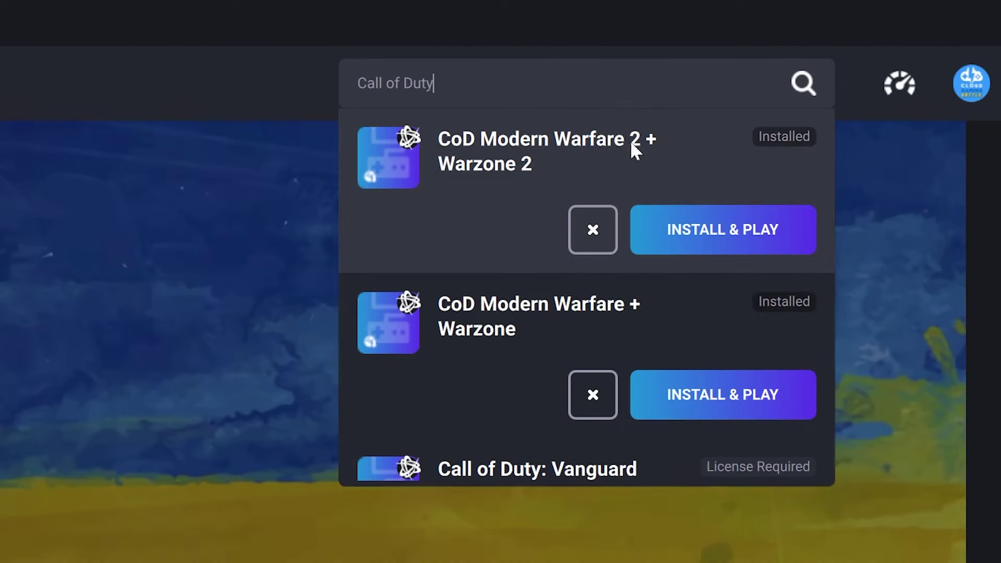
pyautogui.scroll(-2, 706, 176)
pyautogui.scroll(-3, 706, 188)
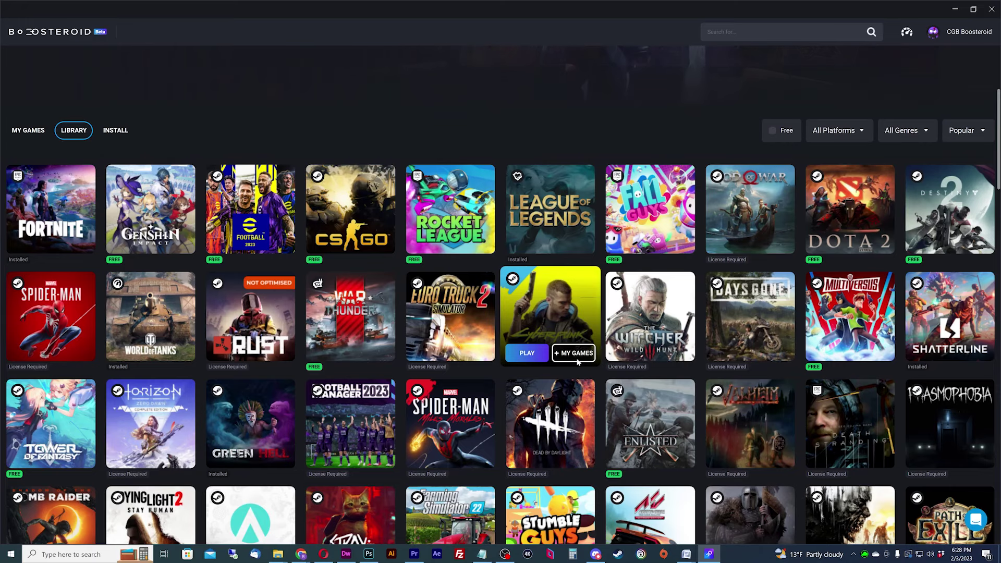
pyautogui.click(577, 353)
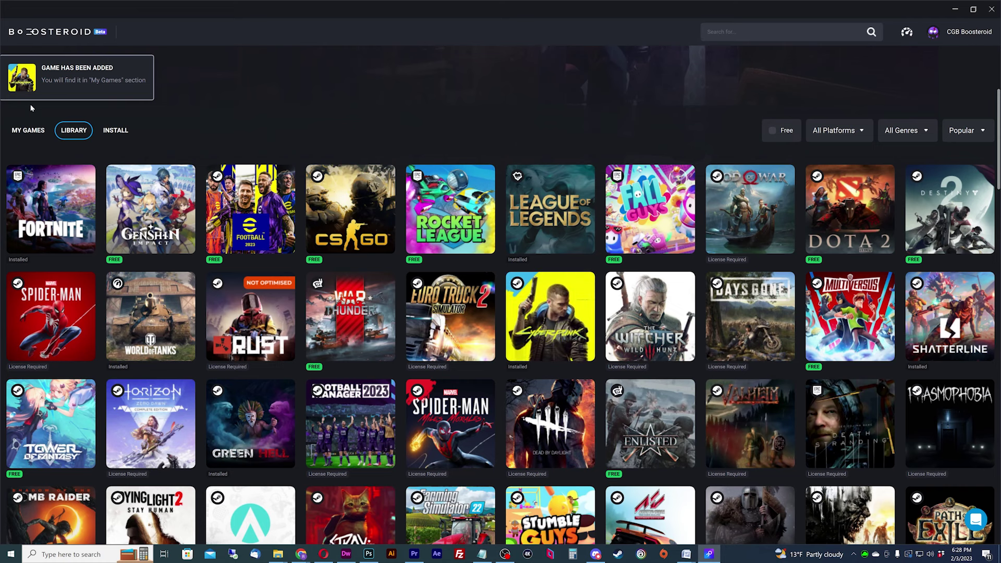
pyautogui.click(25, 134)
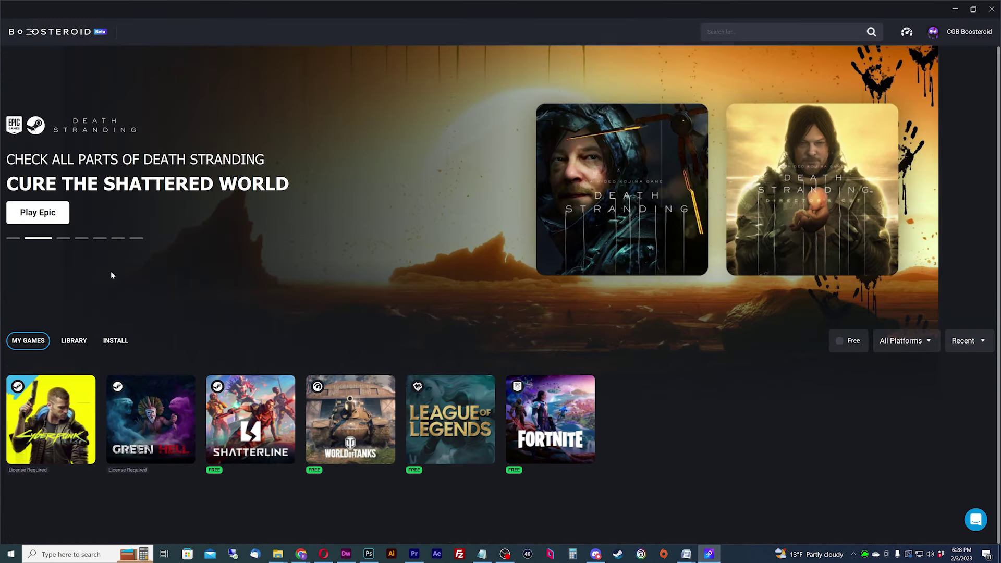
# - Start a Cyberpunk 2077 cloud session, acknowledging the Steam sign-in notice and connection warning
pyautogui.click(62, 417)
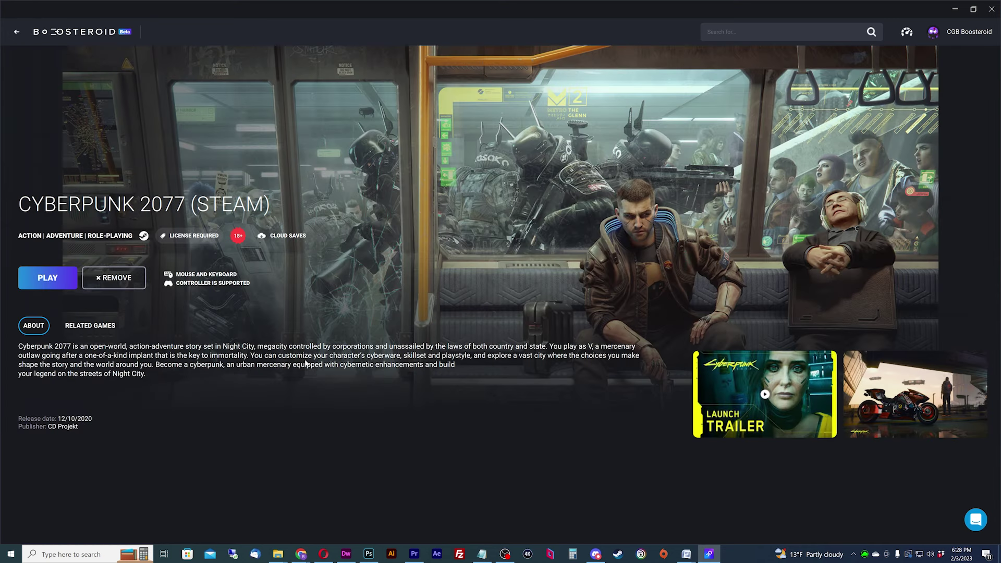
pyautogui.click(53, 277)
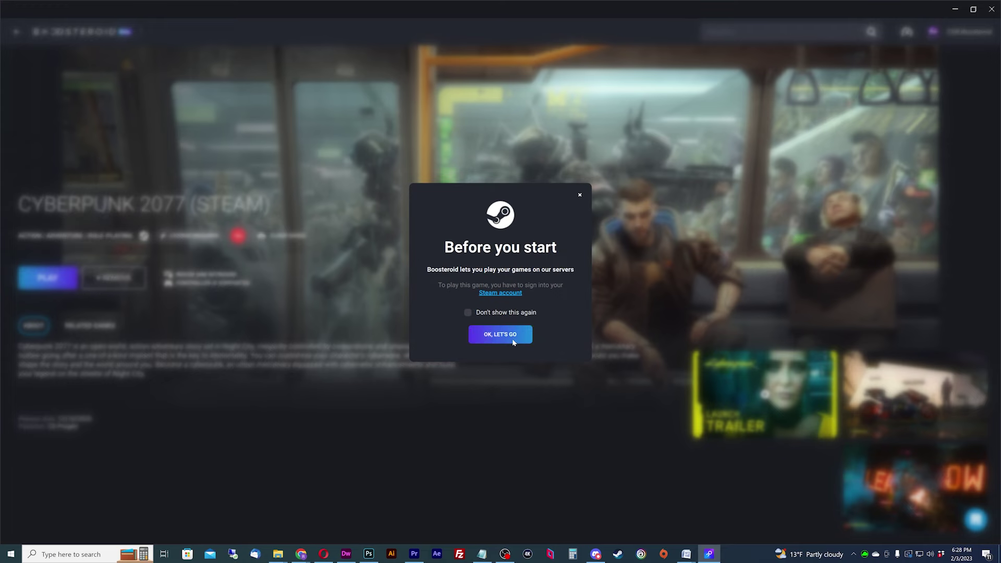
pyautogui.click(513, 343)
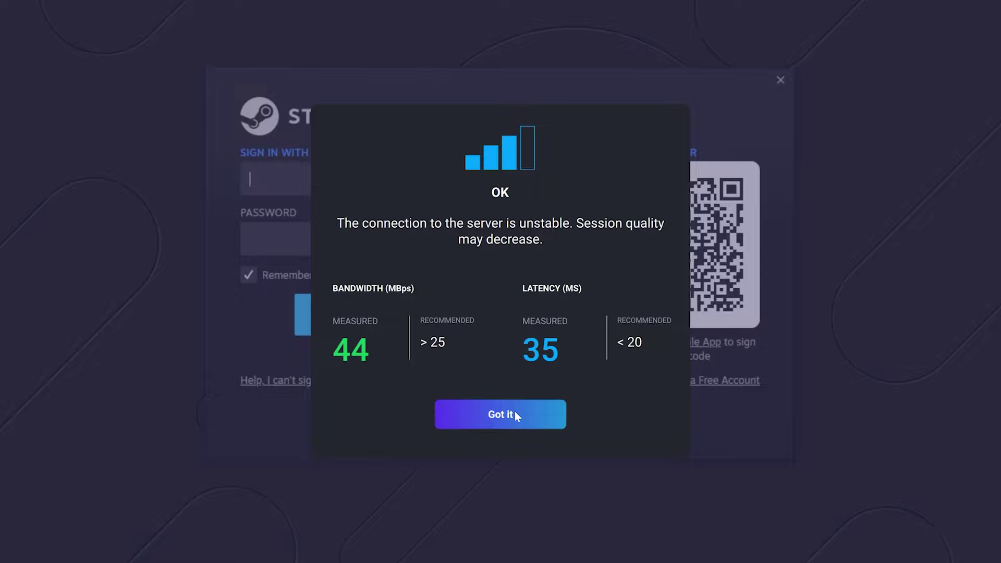
pyautogui.click(518, 416)
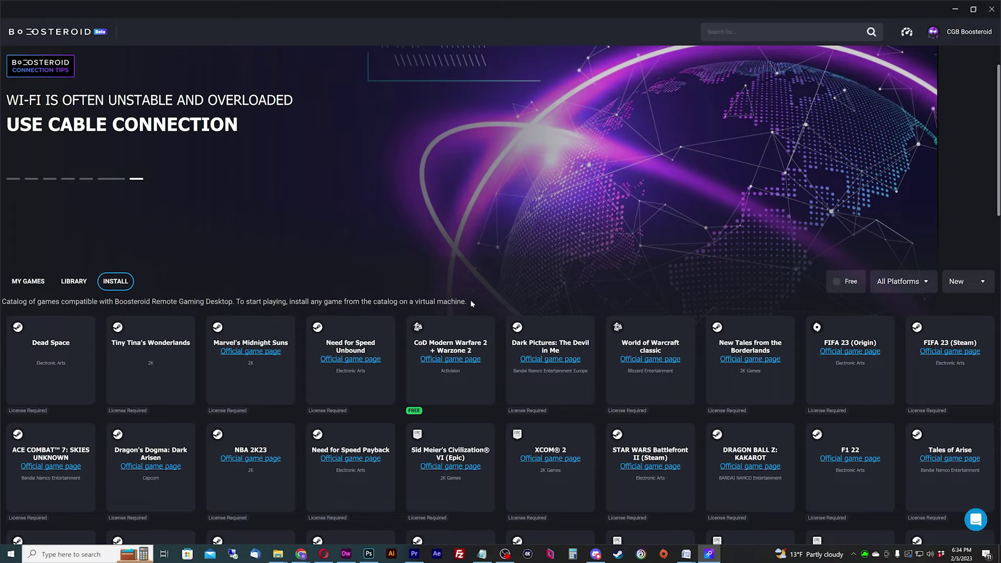
pyautogui.moveTo(475, 342)
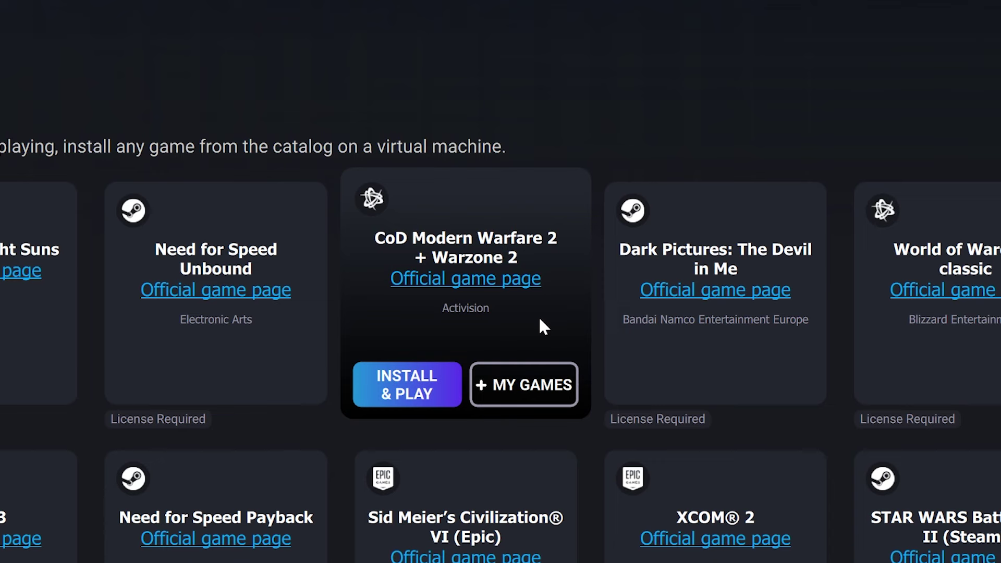
# - Add CoD Modern Warfare 2 + Warzone 2 to My Games, install it, and accept its EULA
pyautogui.click(524, 386)
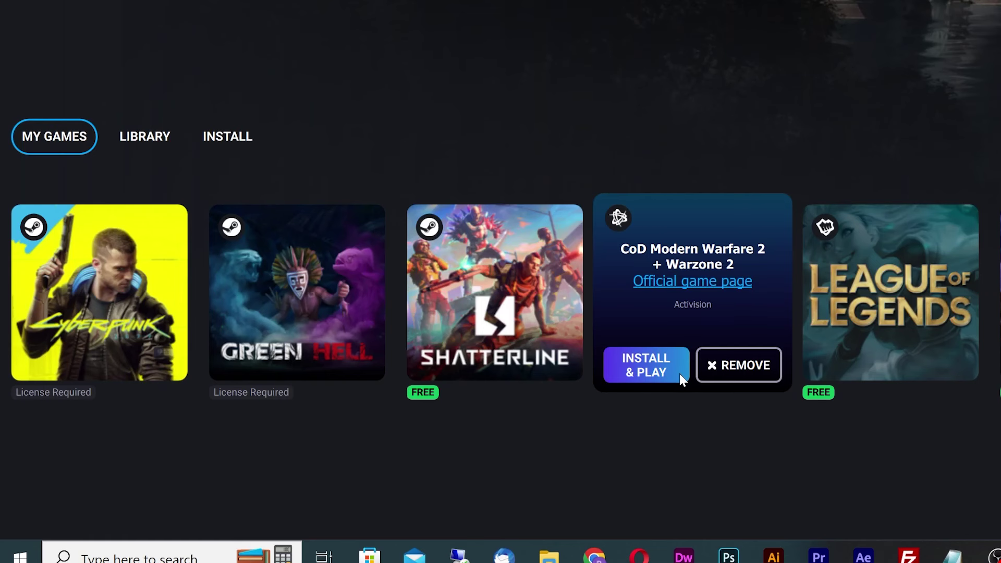
pyautogui.click(677, 367)
pyautogui.scroll(-15, 798, 353)
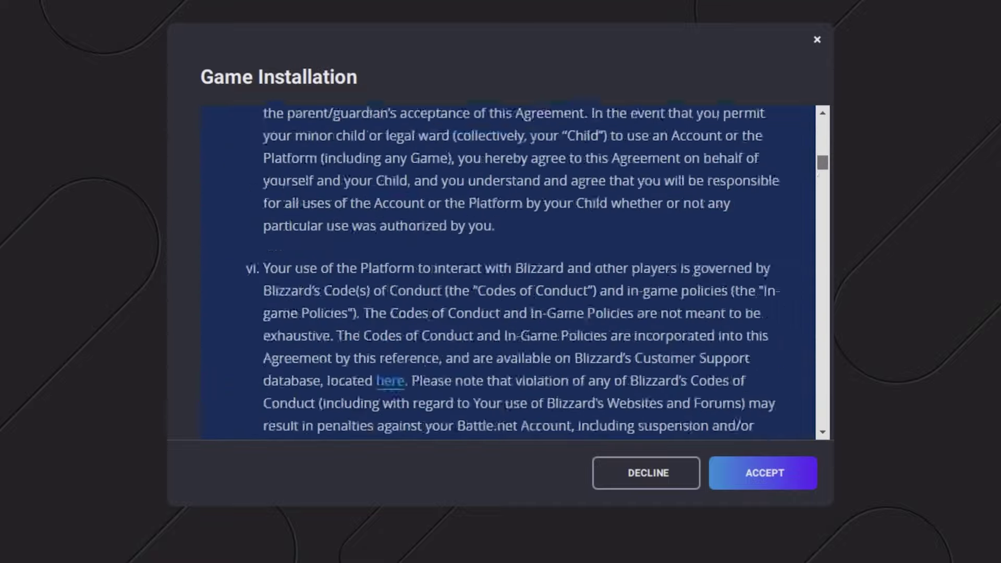
pyautogui.scroll(-10, 797, 349)
pyautogui.click(773, 482)
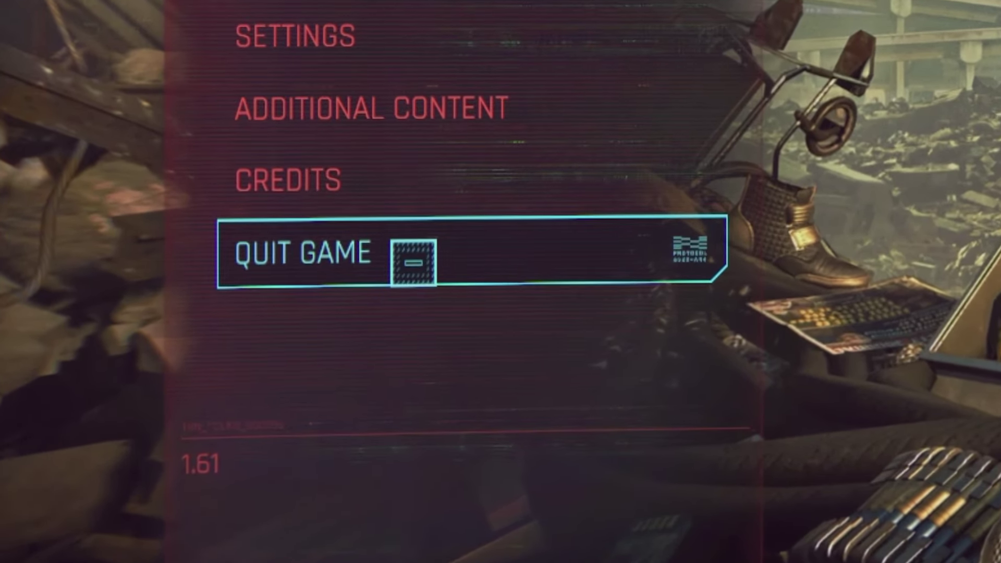
# - Quit Cyberpunk 2077 to the Steam library and end the Boosteroid cloud session
pyautogui.click(357, 291)
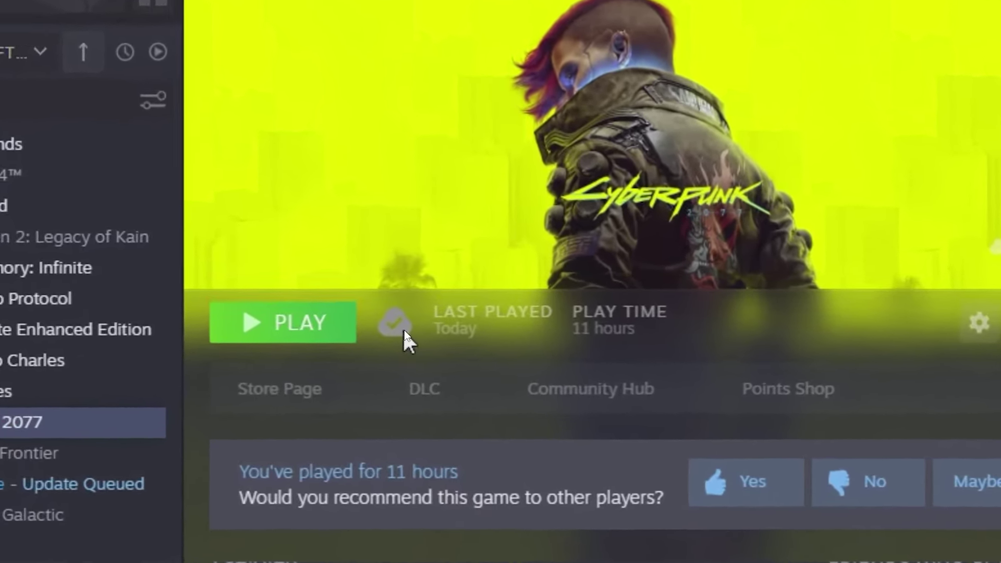
pyautogui.moveTo(417, 329)
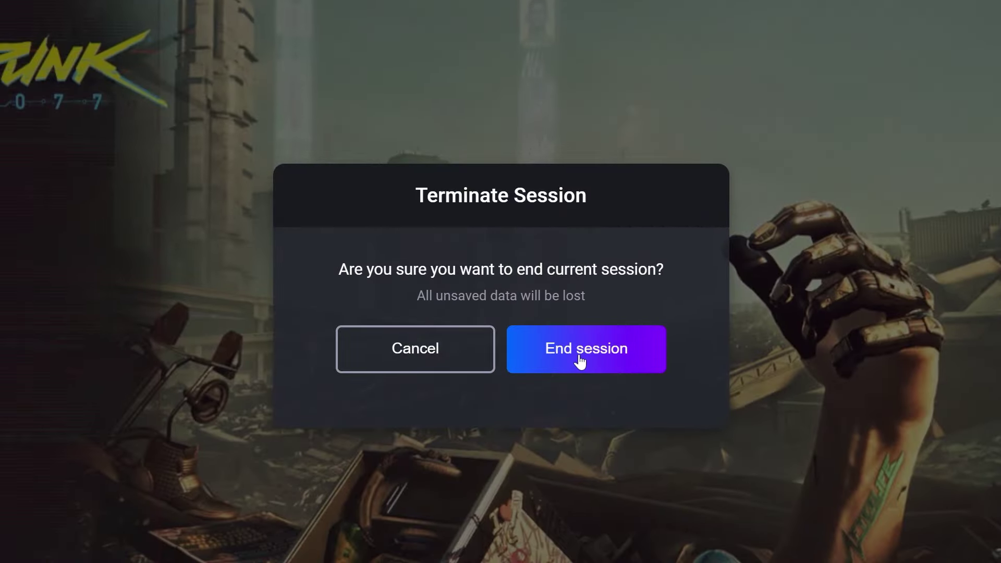
pyautogui.click(580, 360)
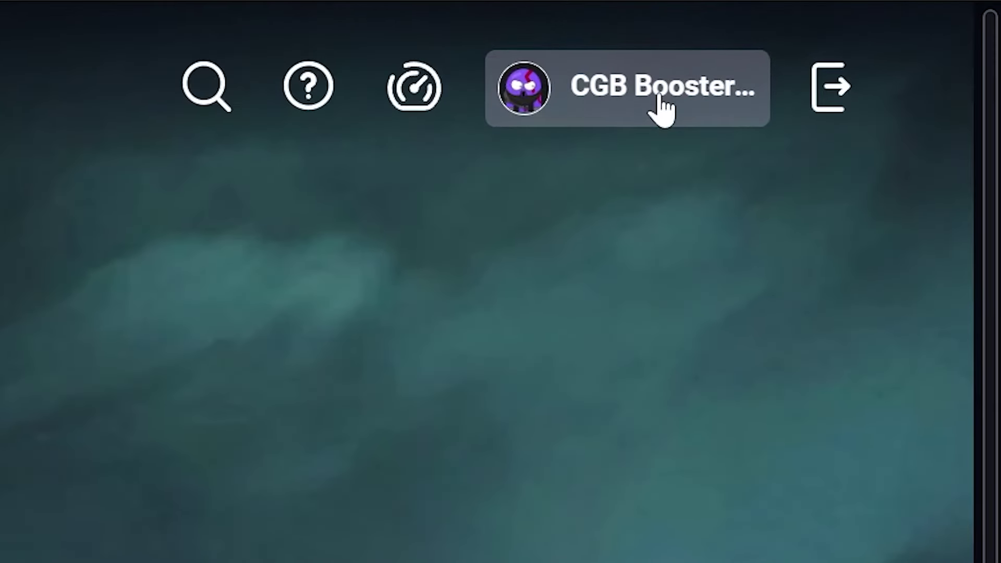
# - Open My Account and view the Start plan details (€9.89 monthly, next billing 2023.03.01)
pyautogui.click(924, 52)
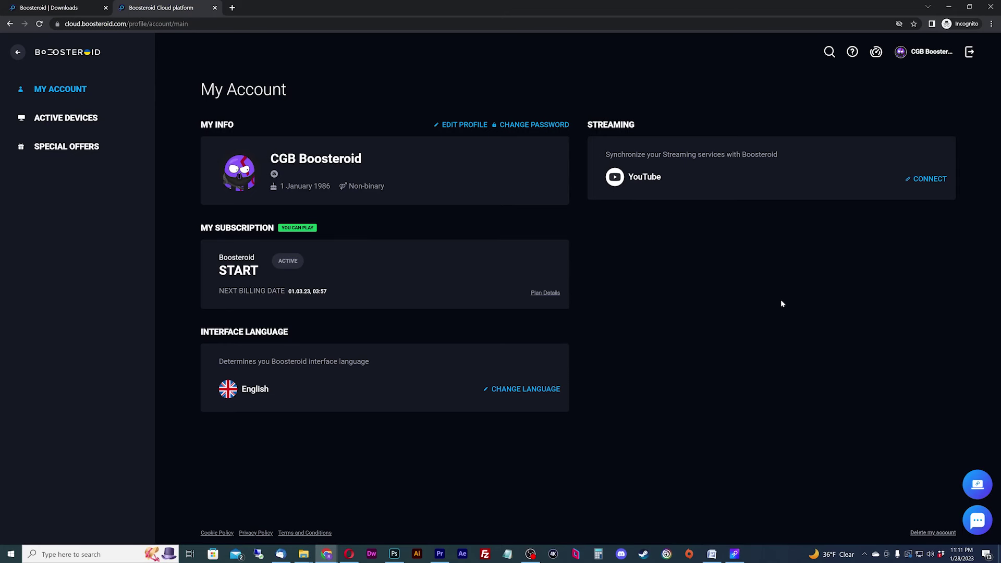
pyautogui.click(546, 293)
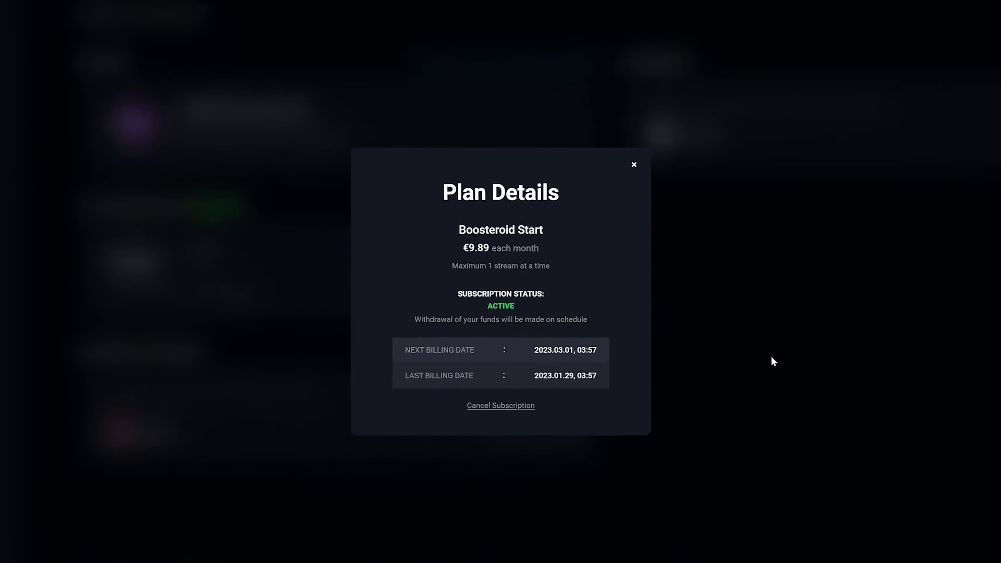
# - Cancel the Start subscription, skipping the survey, so it stays active until 2023.03.01
pyautogui.click(503, 406)
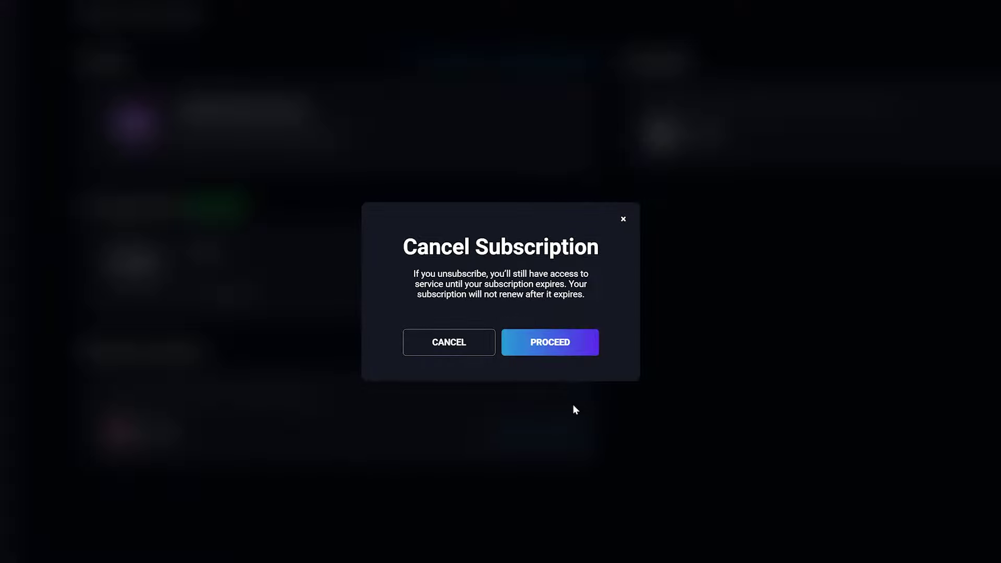
pyautogui.click(575, 349)
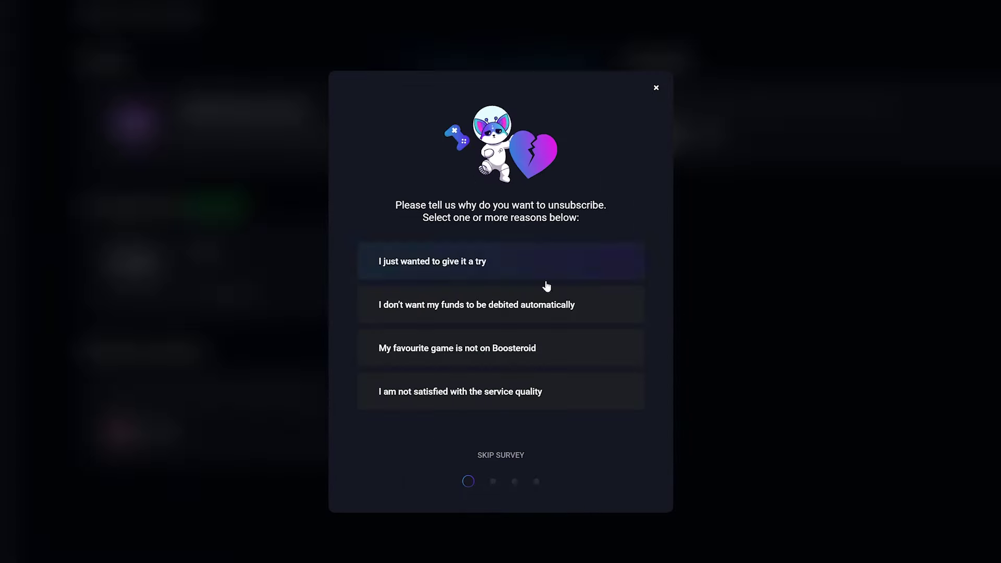
pyautogui.click(501, 457)
pyautogui.click(510, 387)
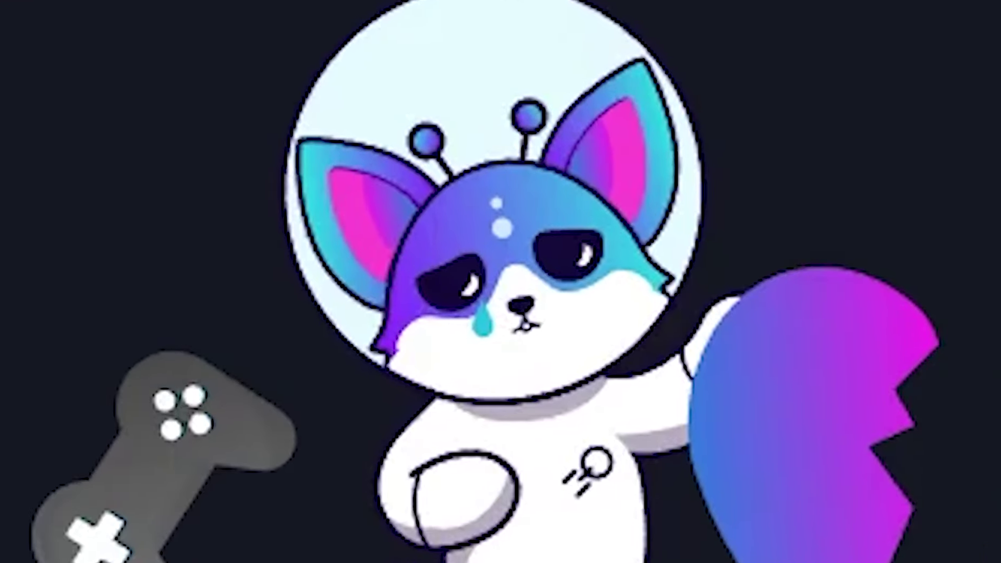